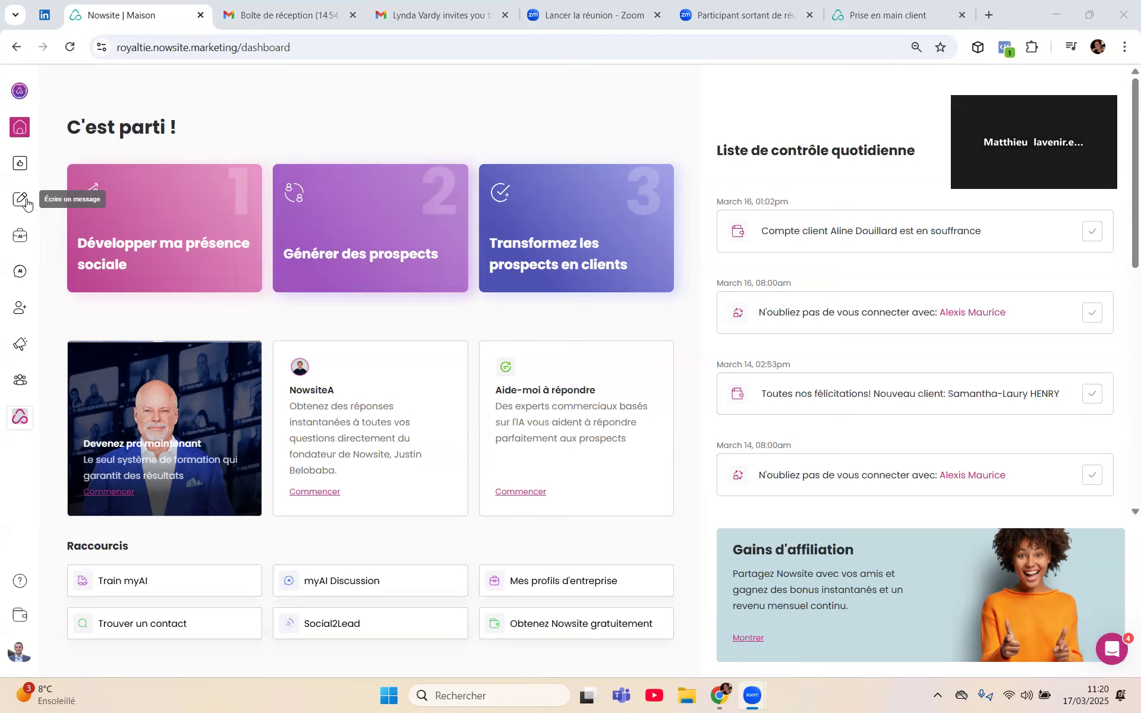
Start a new message of the type "Commenter une publication sociale".
left_click(19, 202)
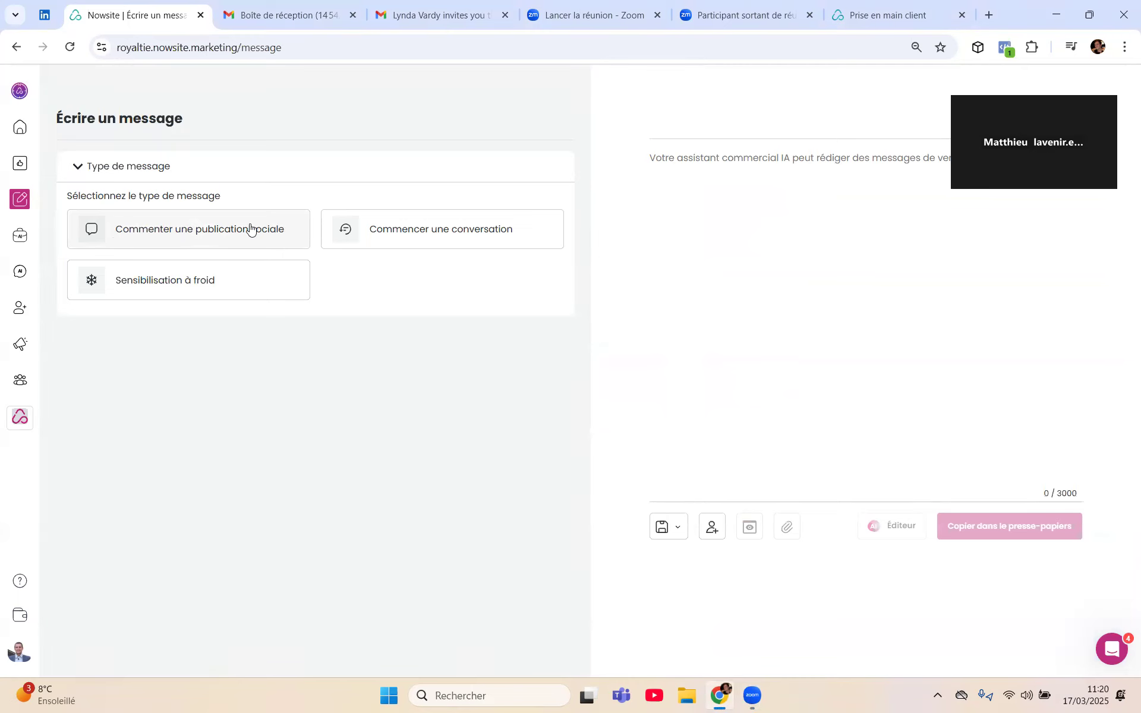
left_click(196, 233)
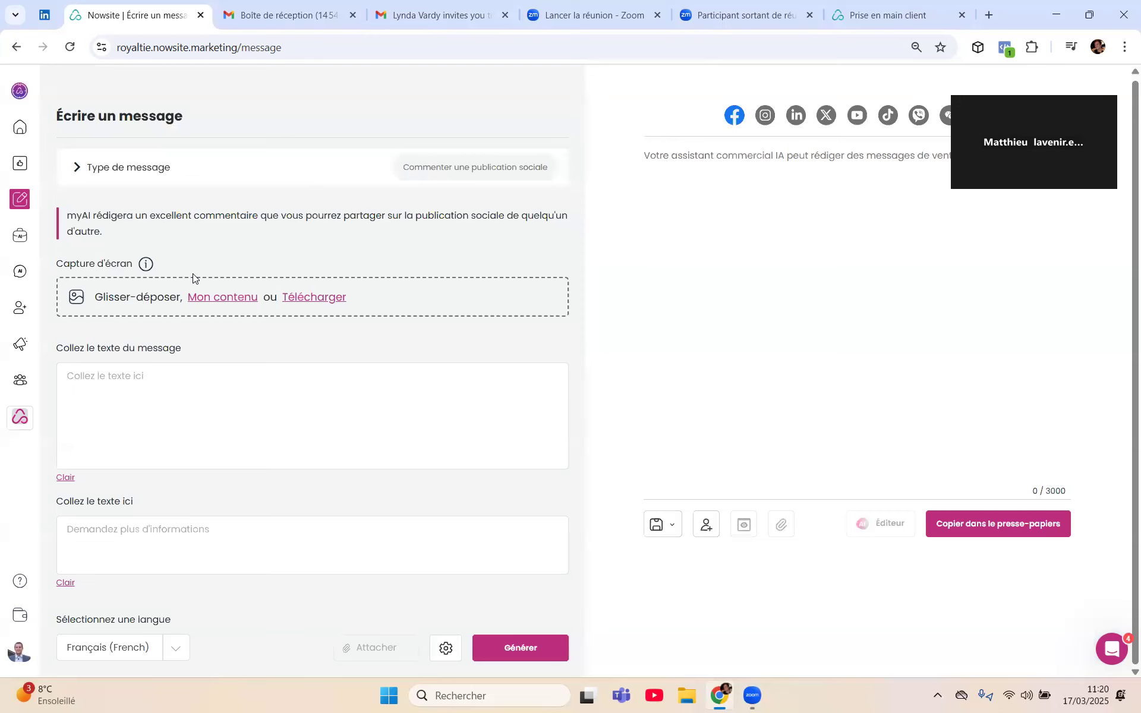
Switch to LinkedIn and expand the full text of the first post in the feed.
left_click(51, 16)
left_click(526, 255)
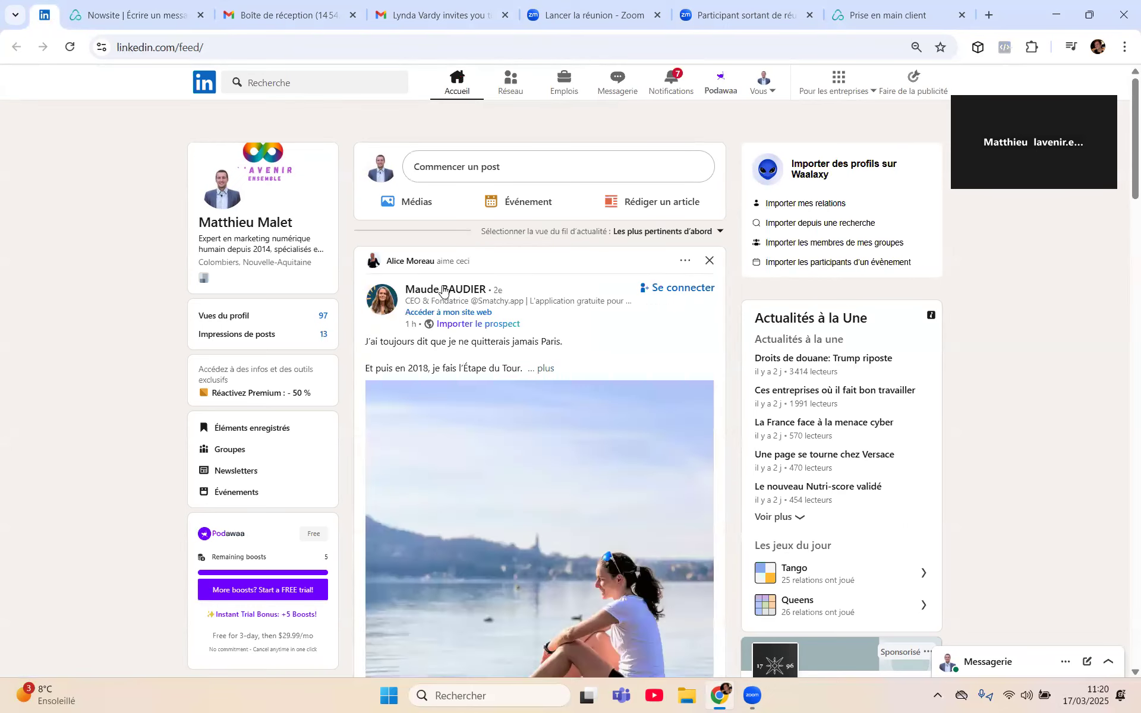
left_click(548, 371)
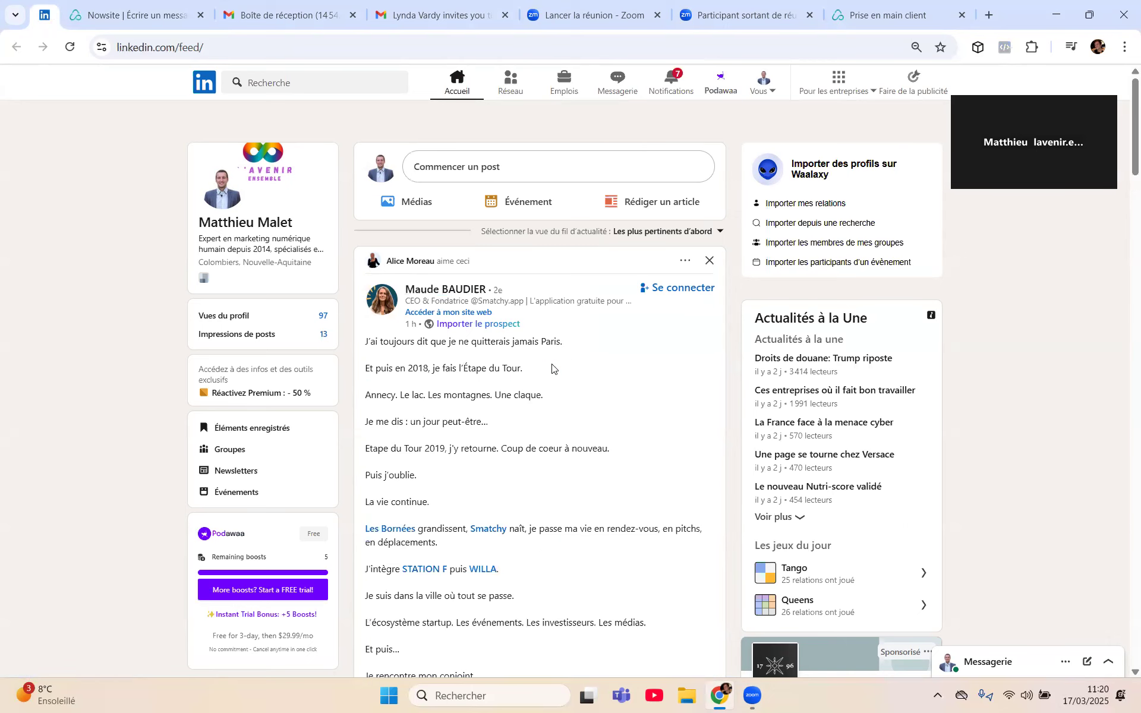
scroll(570, 356, "down", 15)
scroll(594, 410, "up", 12)
scroll(426, 264, "down", 3)
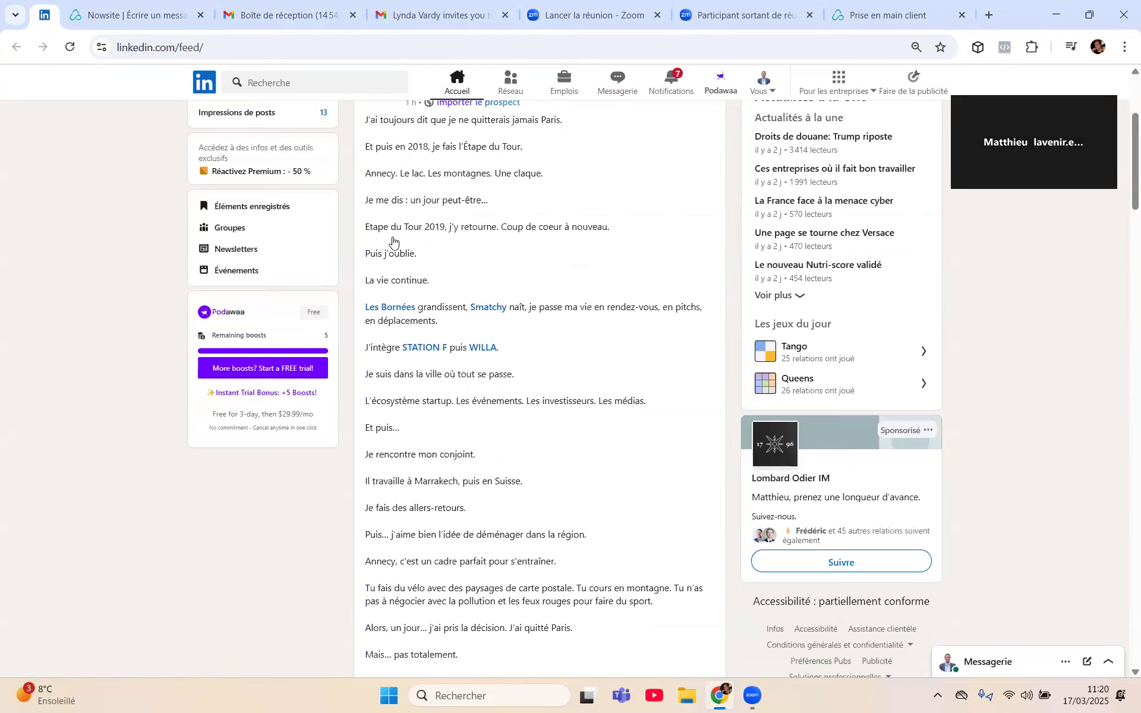
Copy the entire text of the expanded post, from its first line to the author's closing introduction.
scroll(426, 263, "up", 2)
left_click_drag(364, 266, 643, 512)
scroll(471, 379, "down", 7)
right_click(630, 491)
left_click(676, 322)
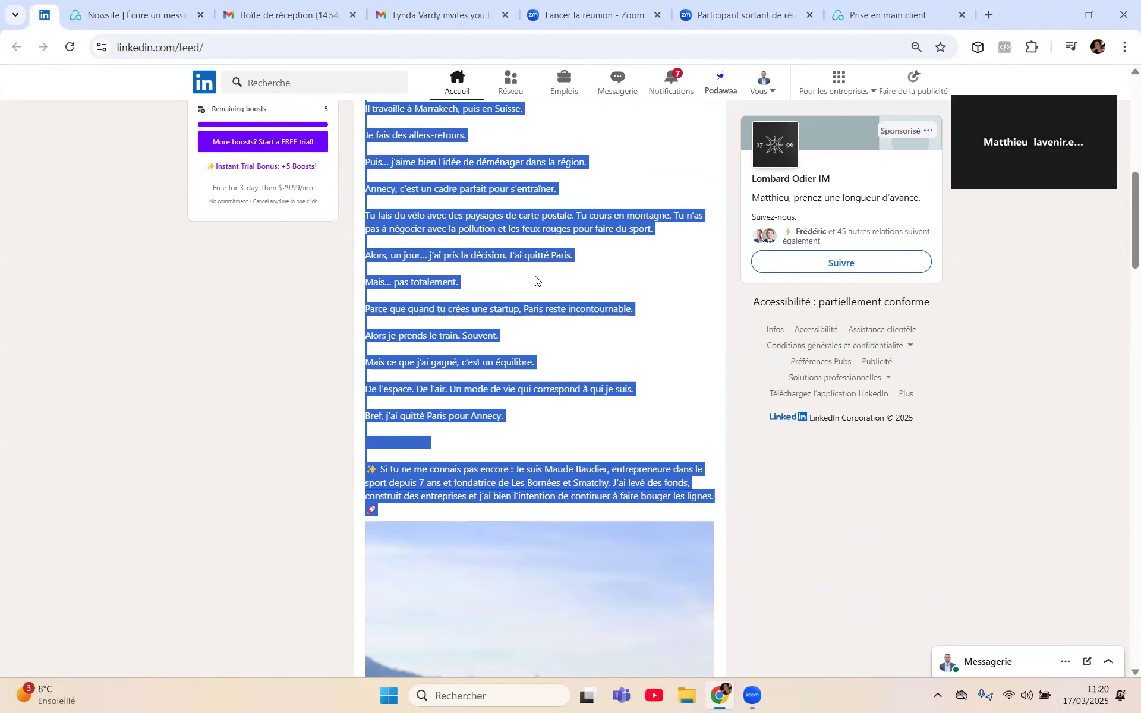
scroll(557, 390, "down", 5)
Return to Nowsite and paste the copied post into the message text field.
left_click(104, 8)
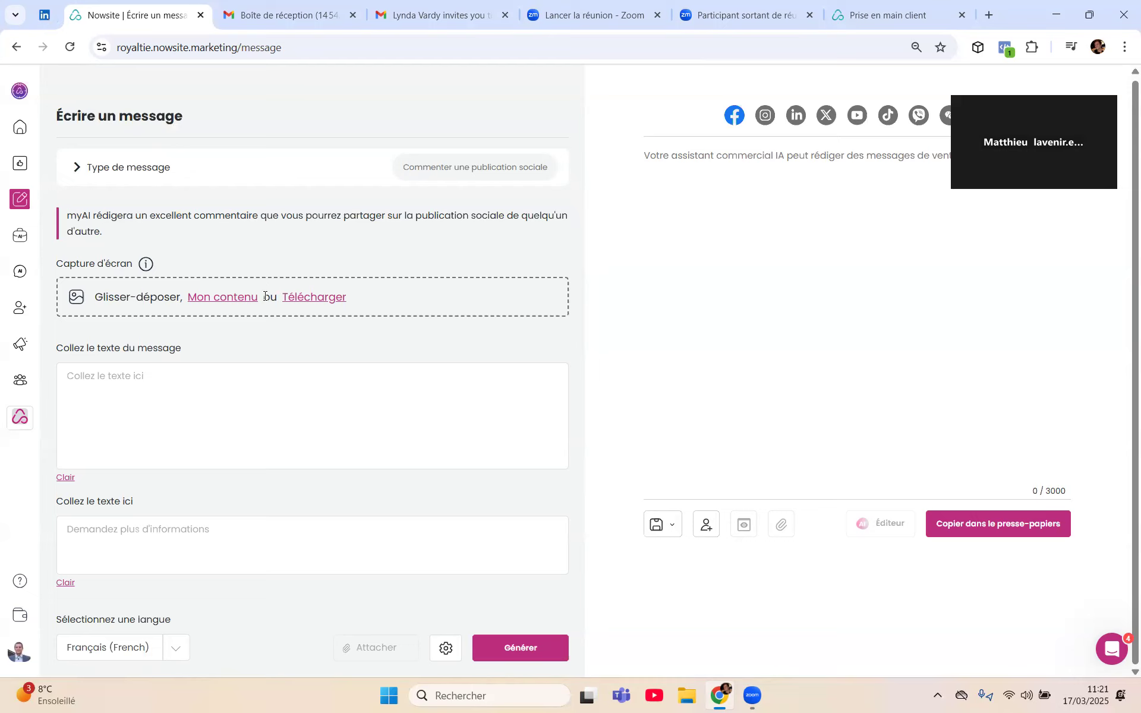
left_click(118, 374)
right_click(117, 374)
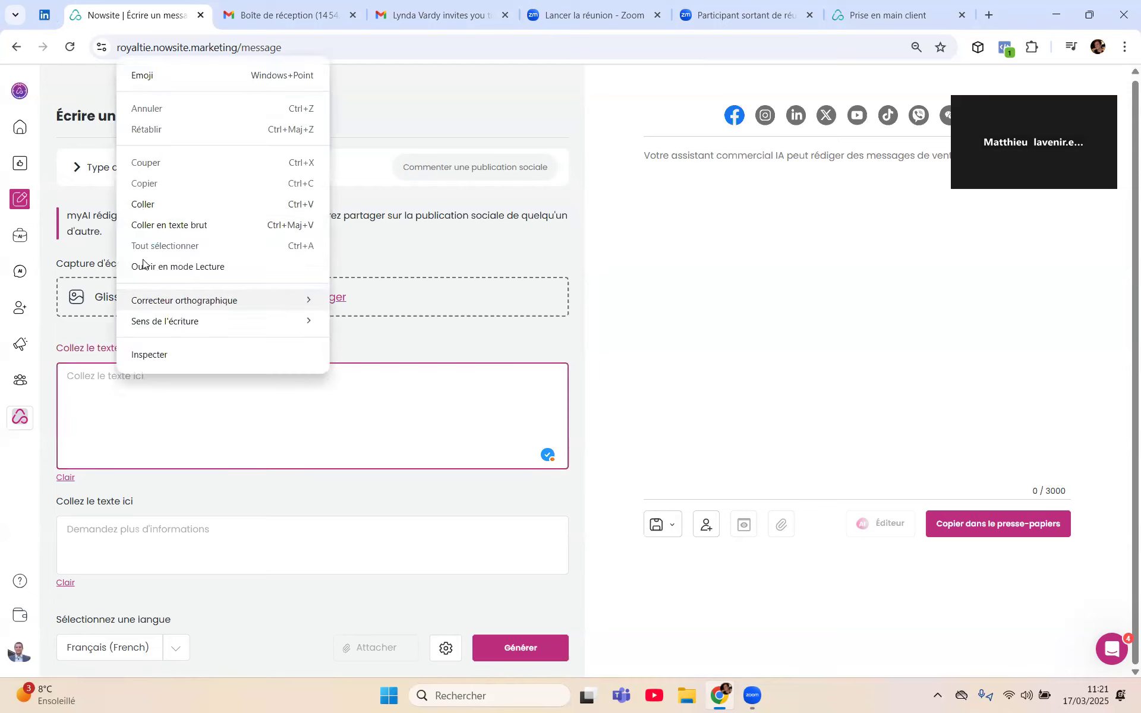
left_click(145, 205)
scroll(257, 376, "up", 5)
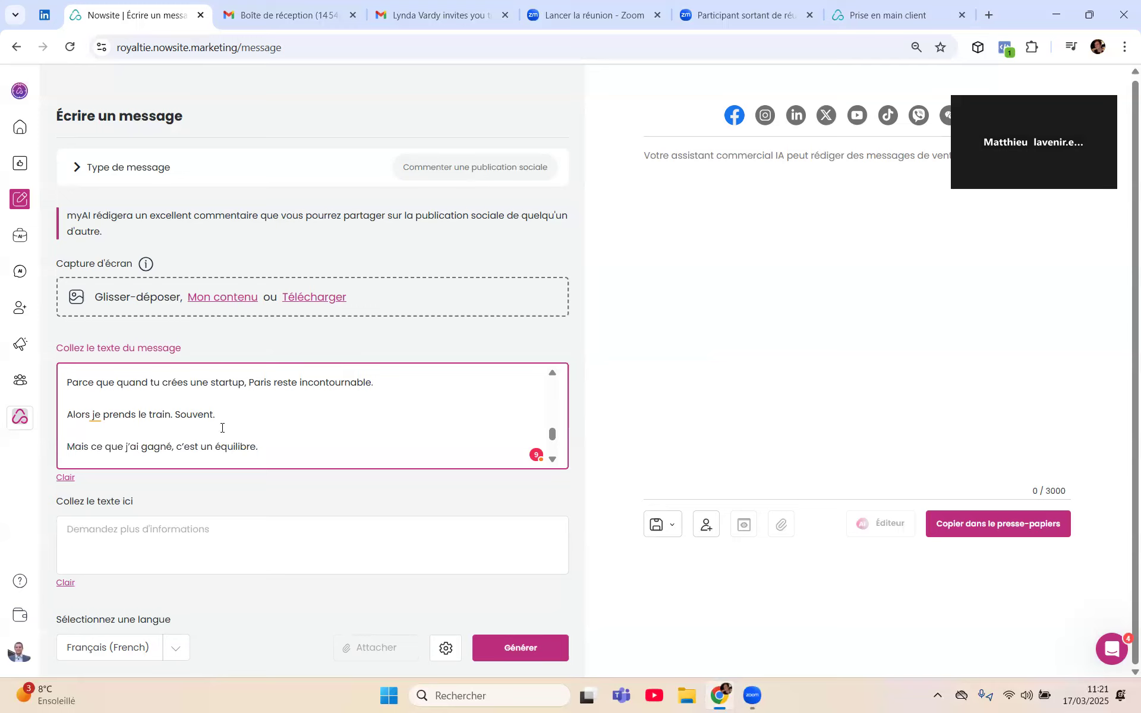
scroll(209, 413, "down", 5)
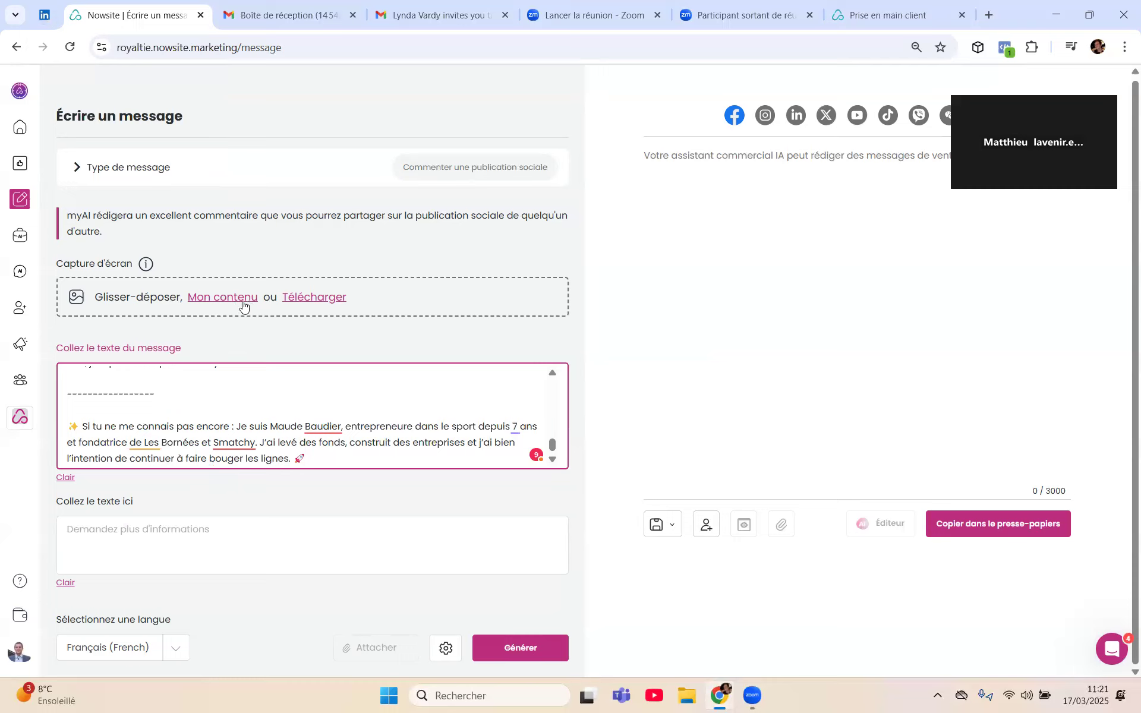
Add "je veux engager la conversation" as the additional instruction for the comment.
left_click(109, 532)
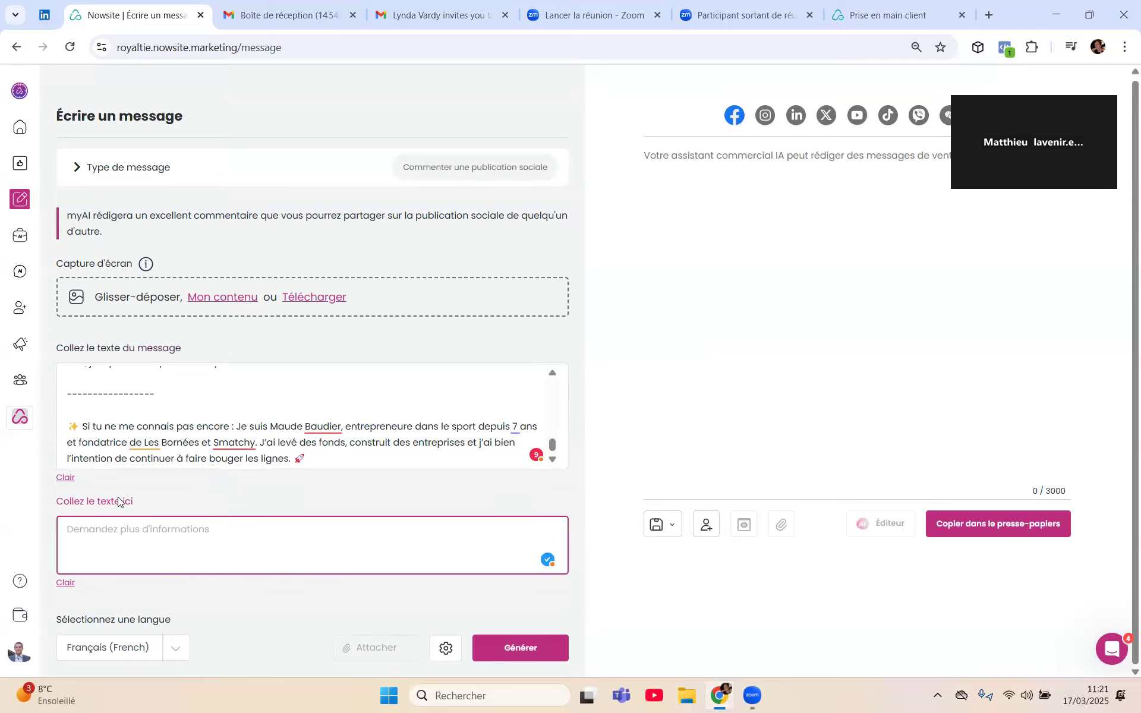
left_click(143, 499)
left_click(88, 530)
type("je veux engager la conversation")
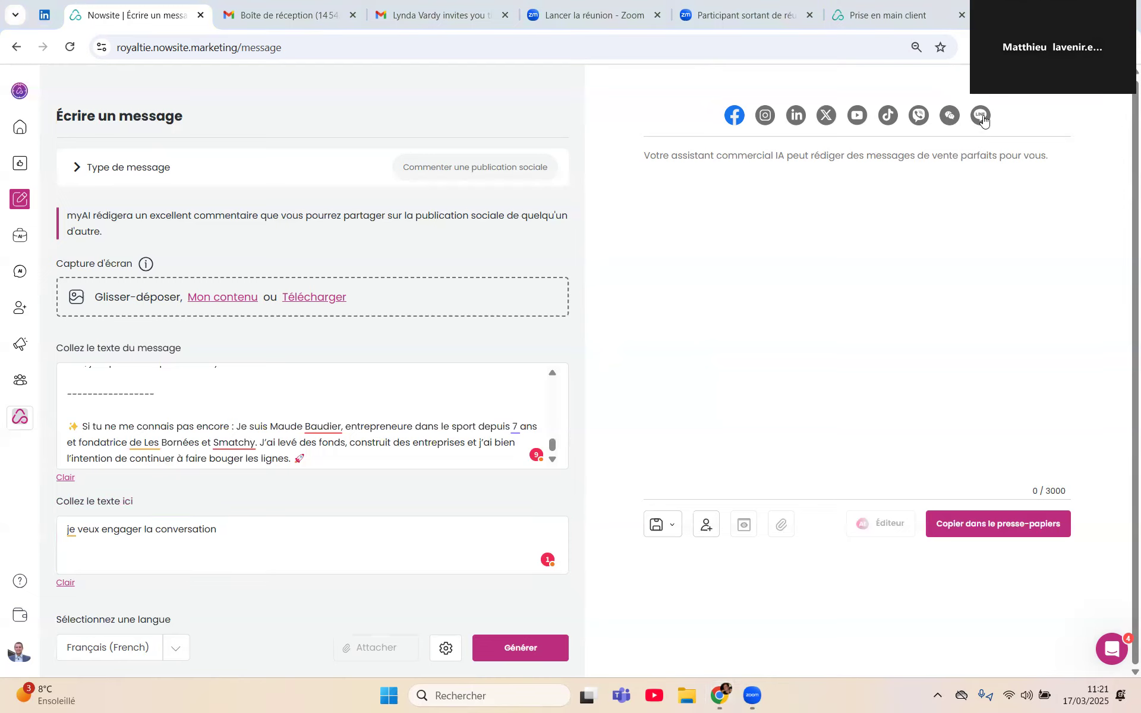
Choose LinkedIn as the target network and generate the comment in French.
left_click(796, 117)
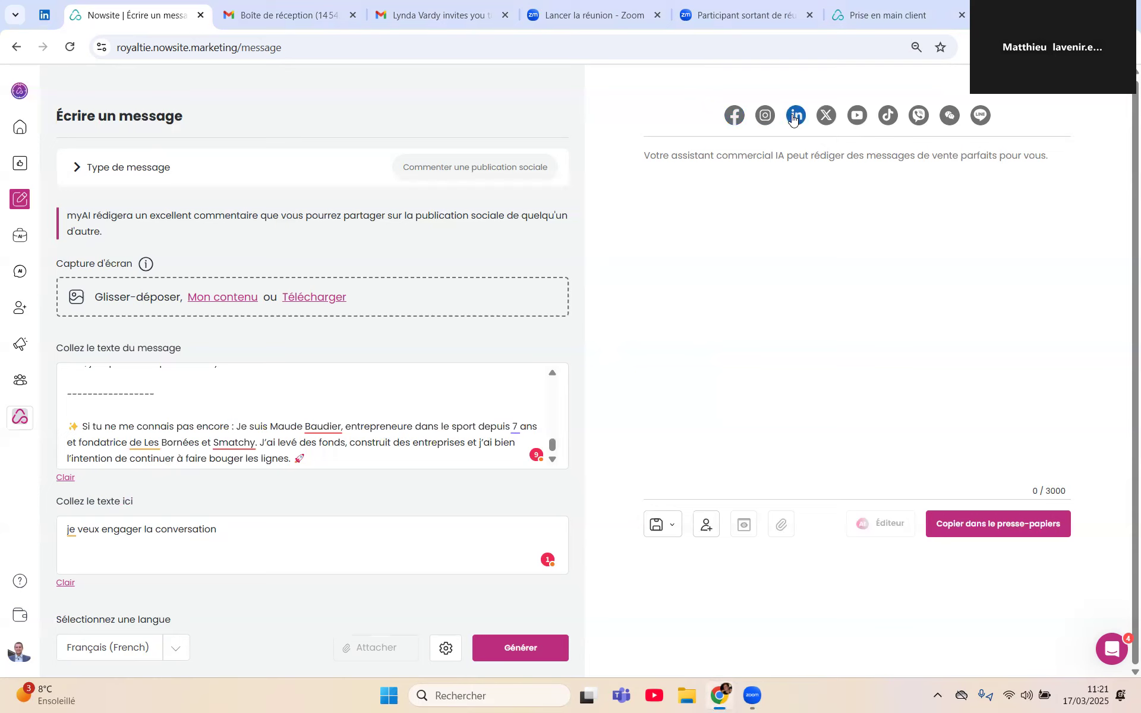
left_click(348, 570)
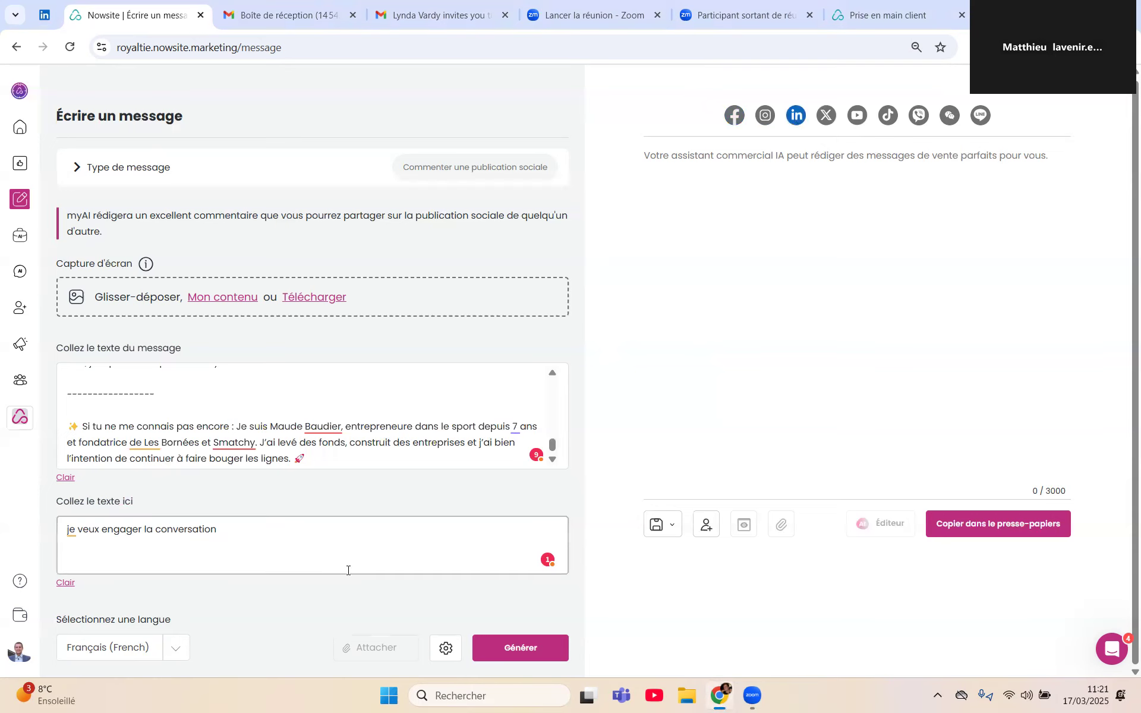
left_click(538, 650)
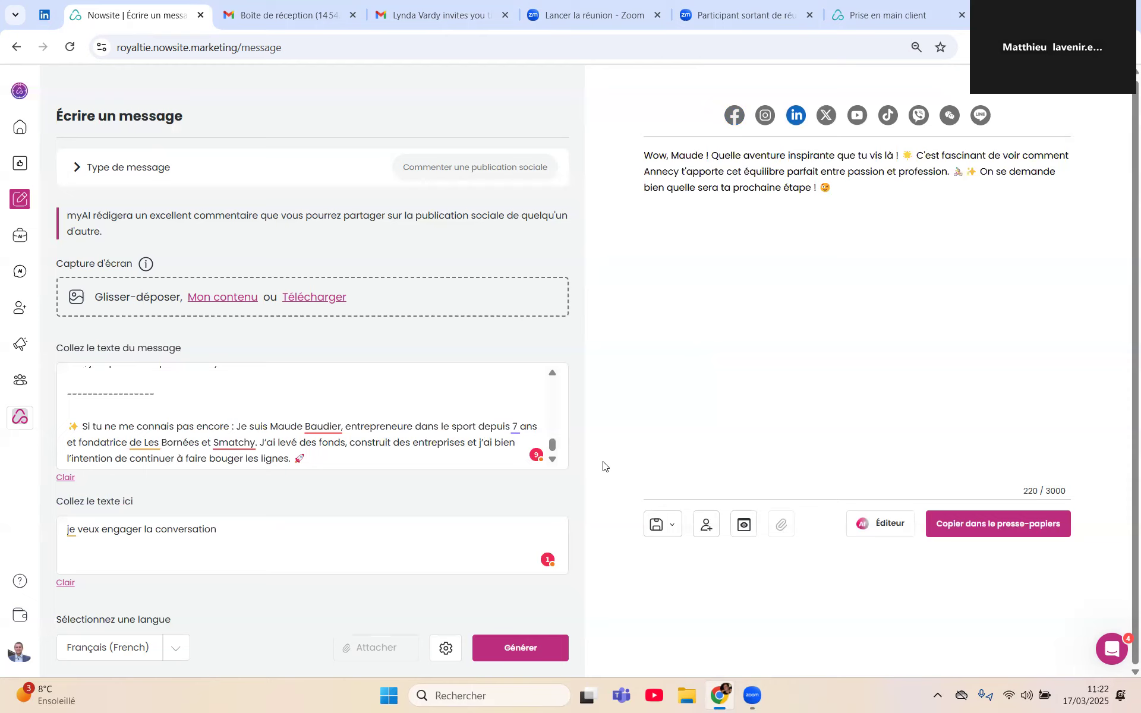
Copy the generated comment to the clipboard.
left_click(228, 526)
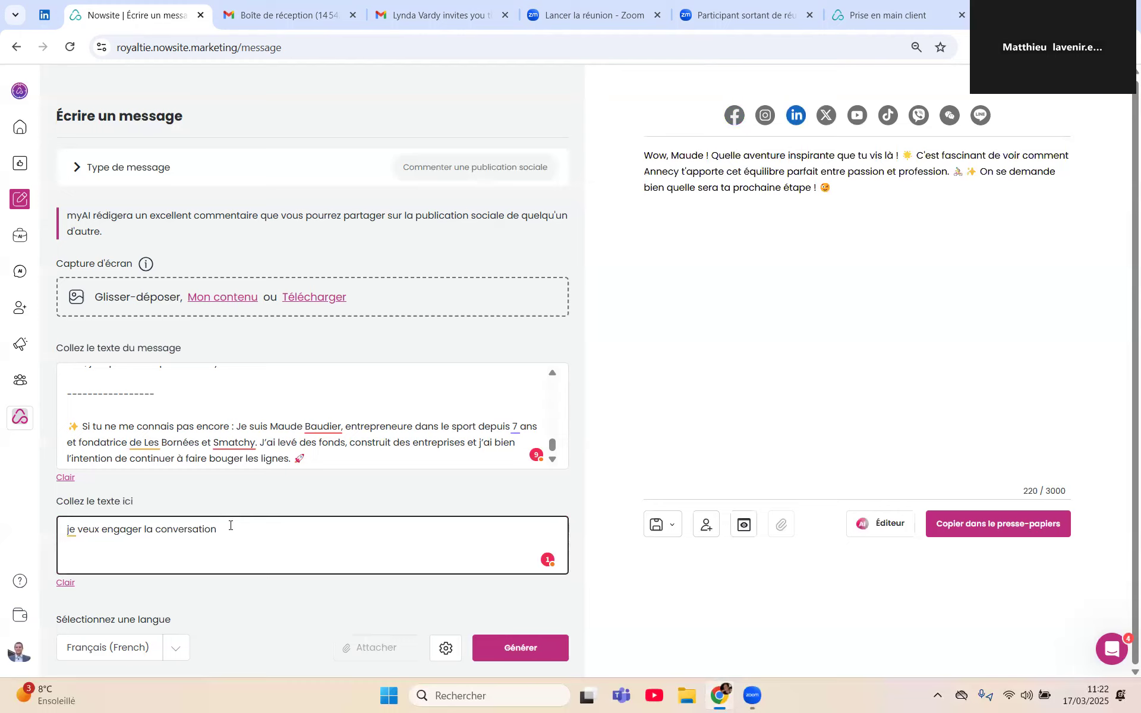
left_click(773, 222)
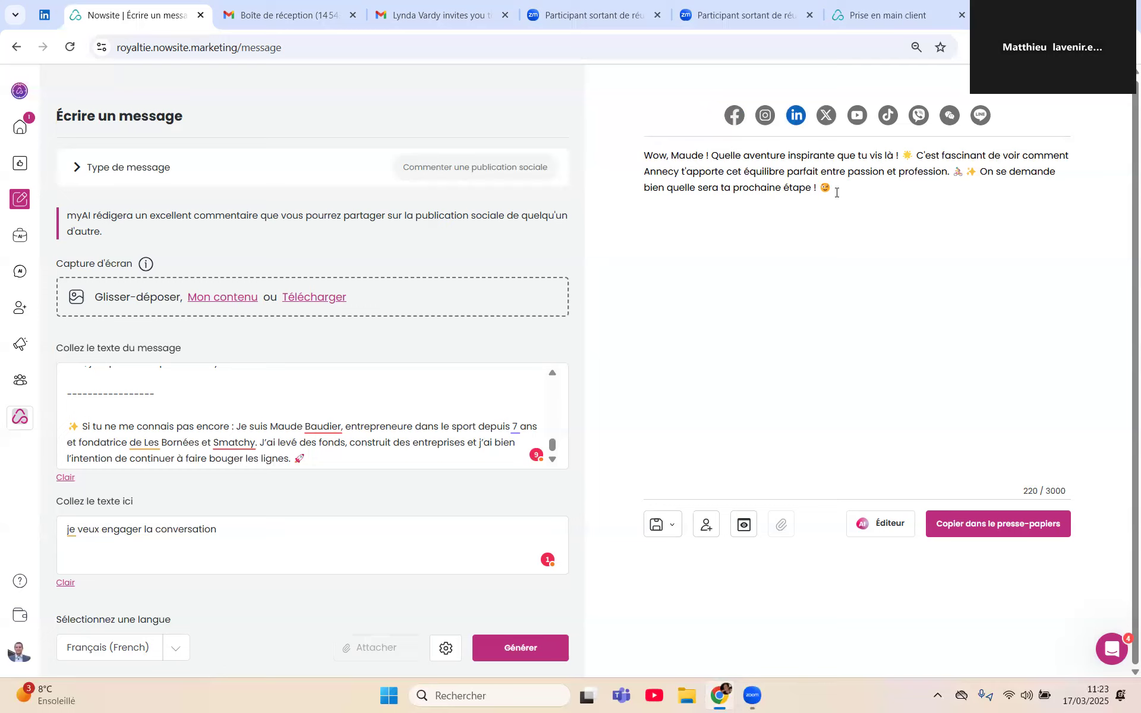
left_click_drag(860, 194, 643, 157)
left_click(734, 252)
left_click(1007, 527)
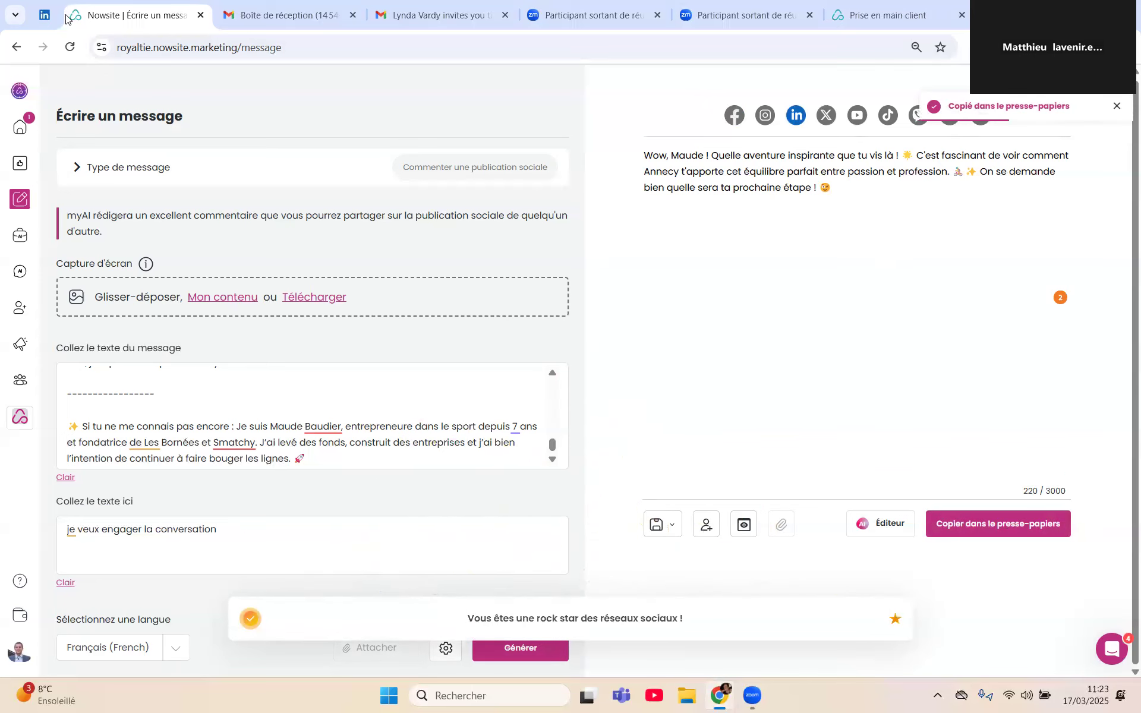
Switch back to LinkedIn and like the post whose text was copied.
left_click(45, 15)
scroll(369, 319, "down", 5)
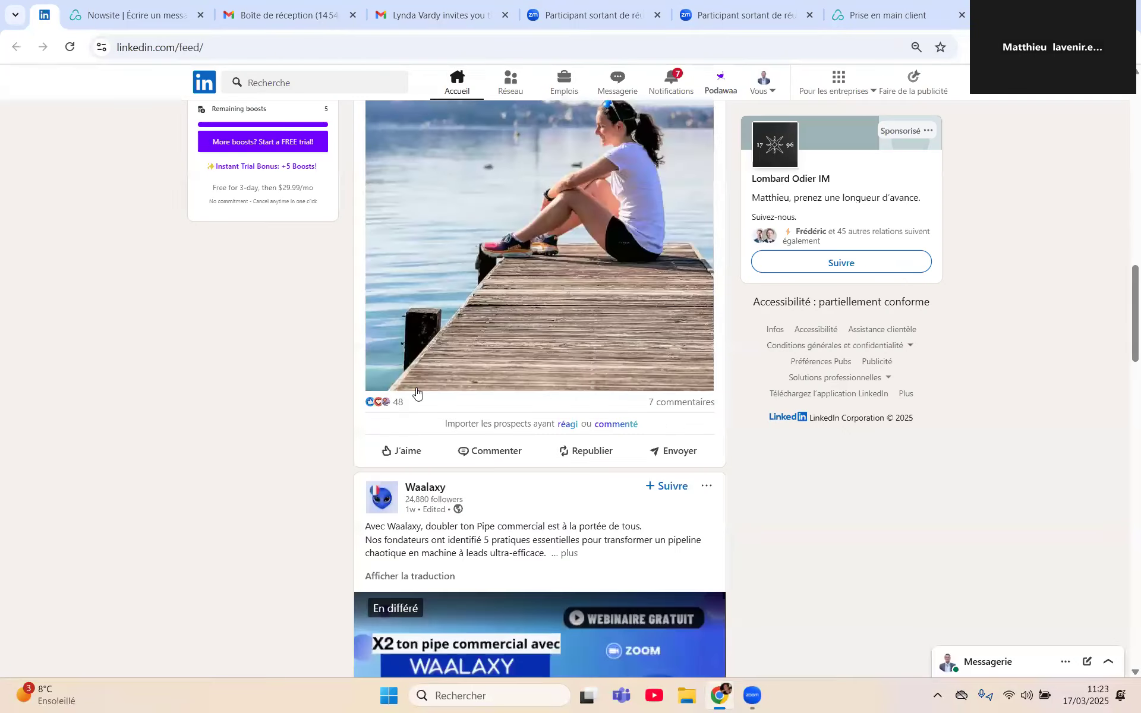
left_click(408, 452)
Paste the generated comment under the liked post and publish it.
left_click(475, 453)
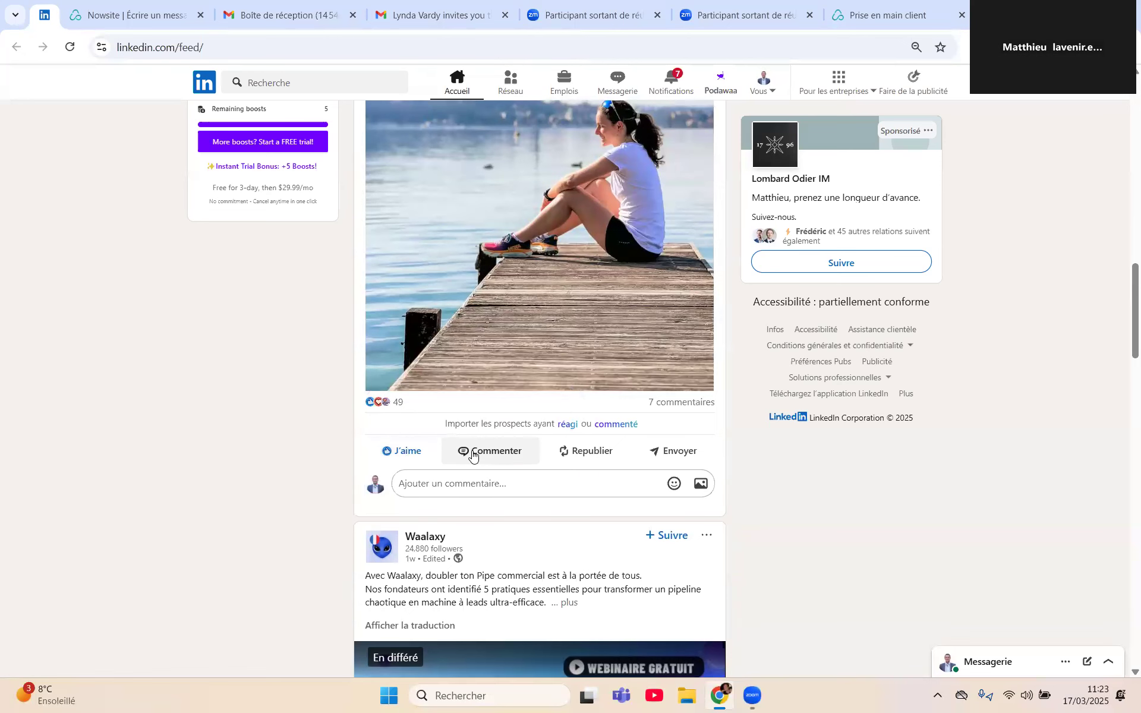
left_click(498, 482)
key("ctrl+v")
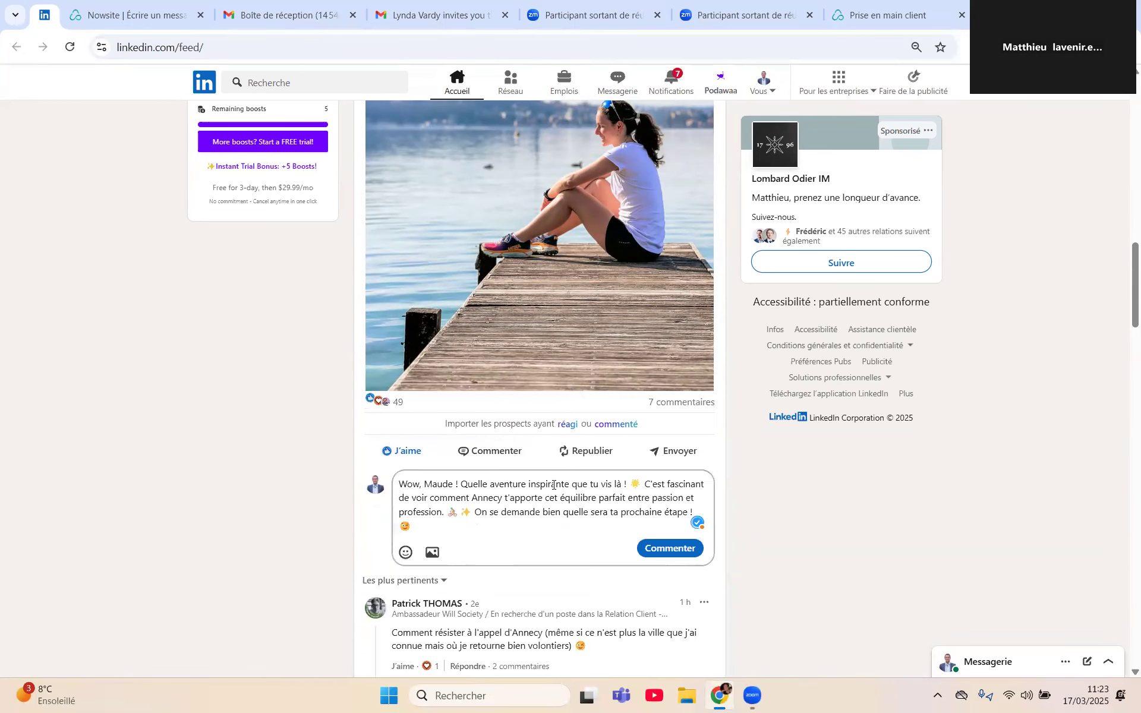
left_click(673, 545)
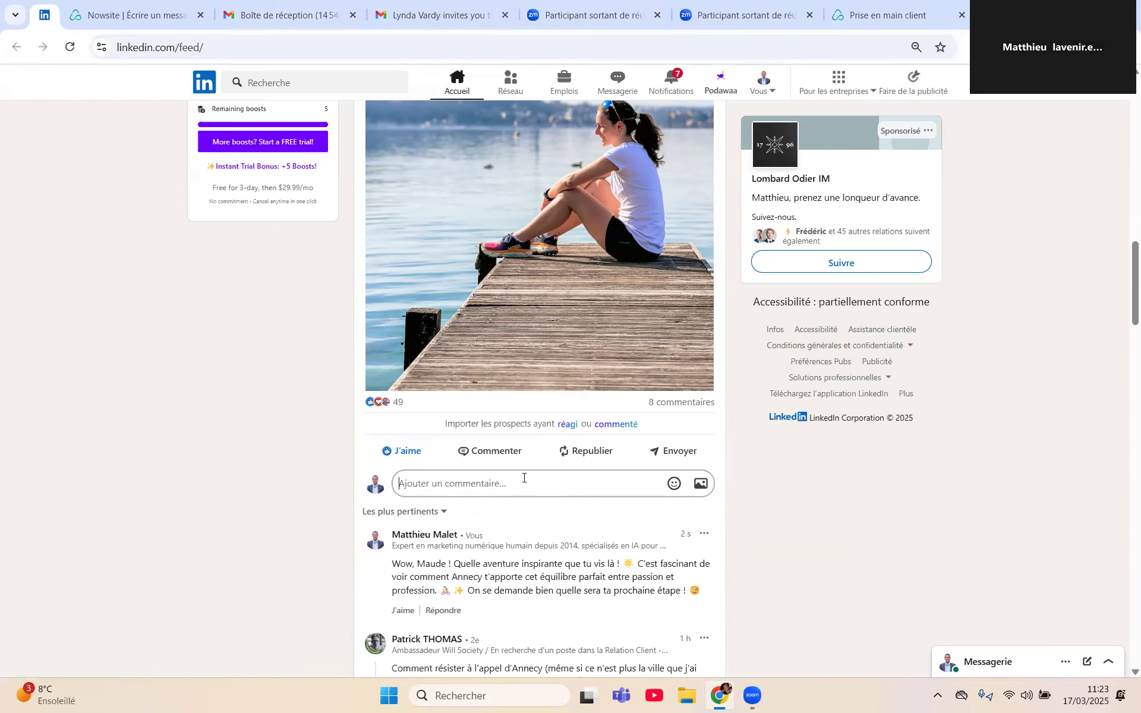
Review the published comment against the post and its other comments, then return to the Nowsite message page.
scroll(523, 474, "up", 4)
scroll(523, 473, "up", 10)
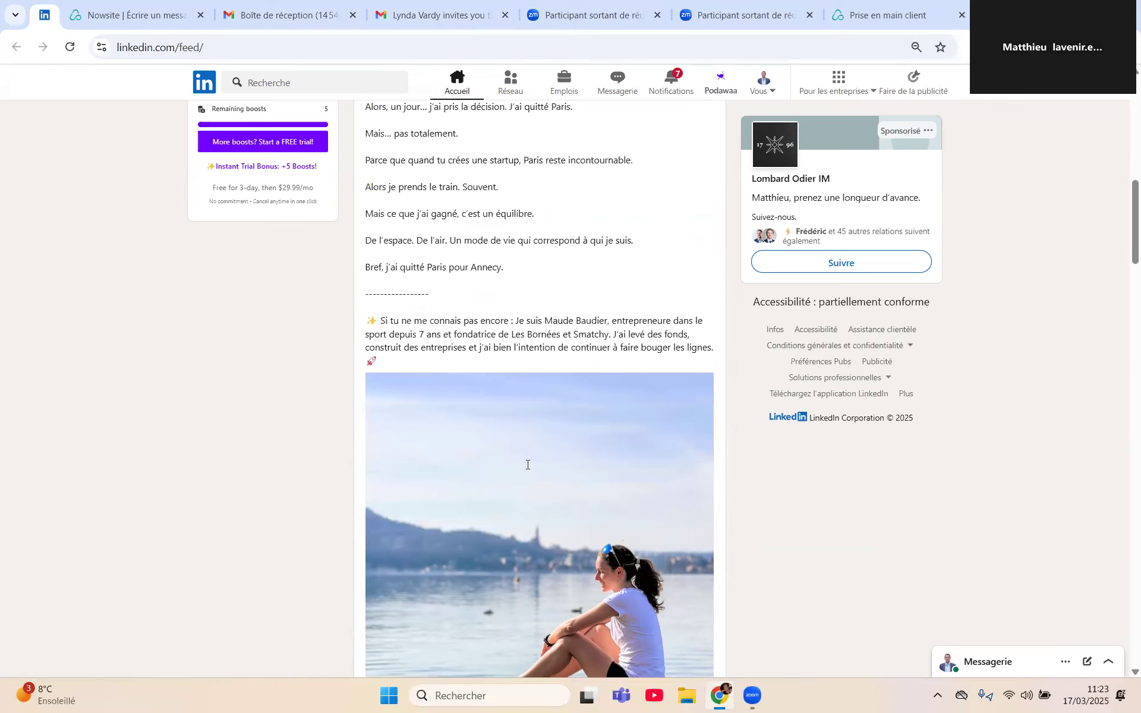
scroll(532, 464, "down", 14)
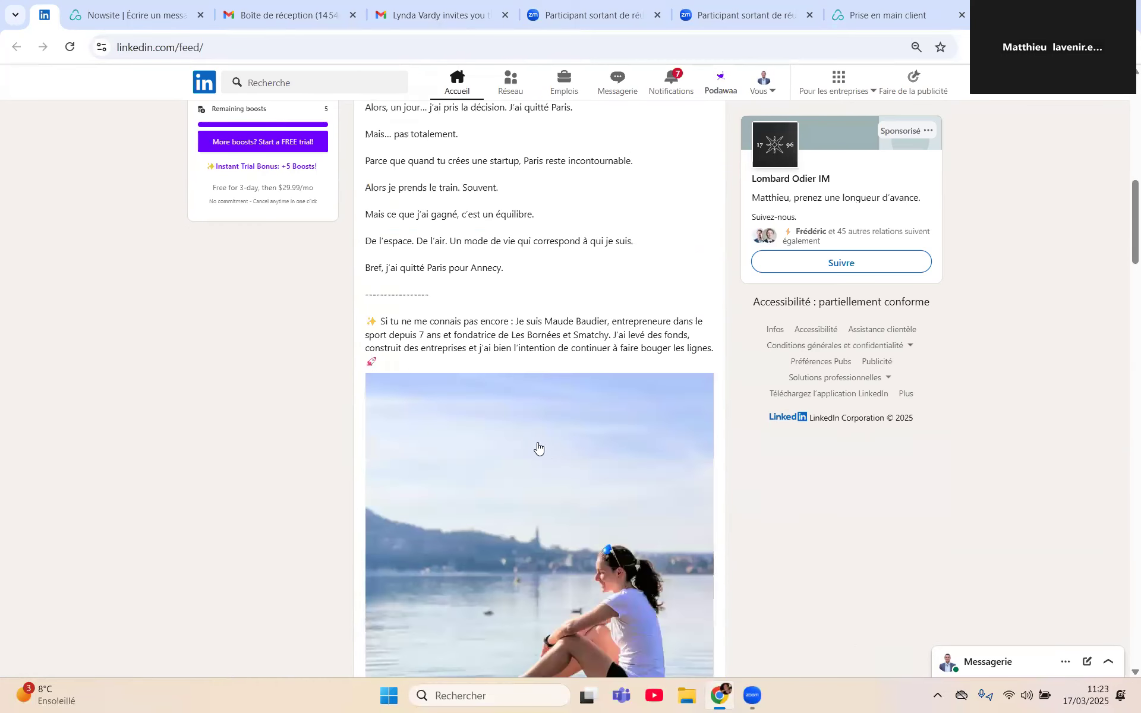
scroll(540, 598, "down", 4)
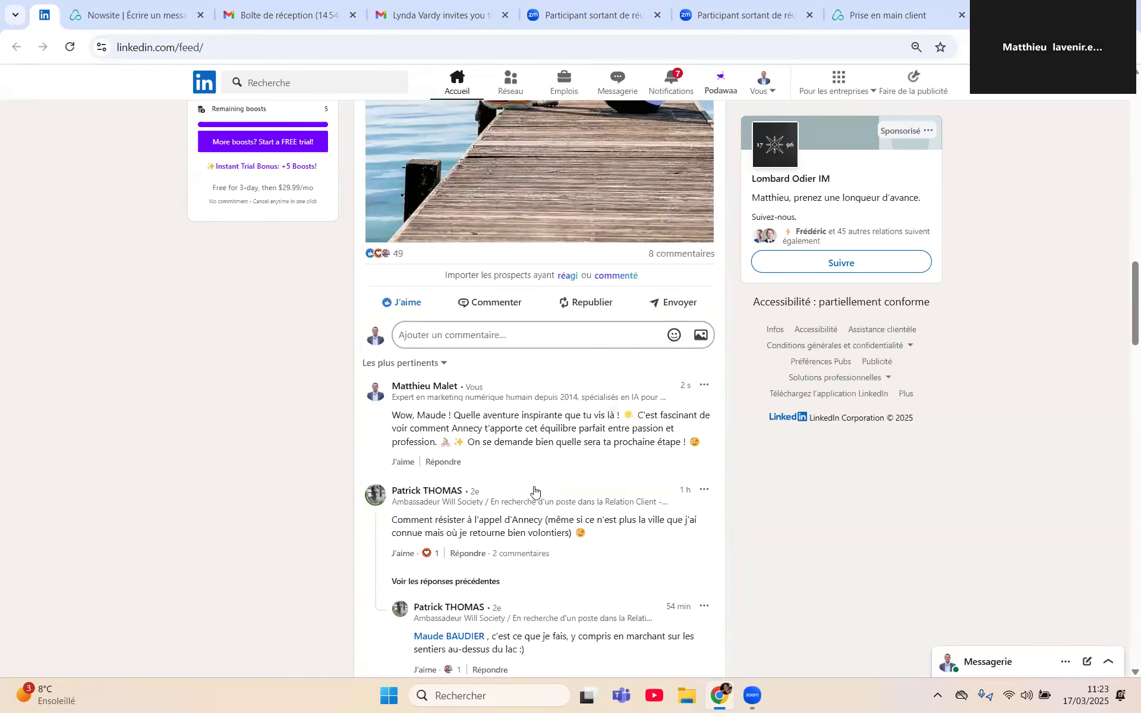
scroll(535, 487, "up", 10)
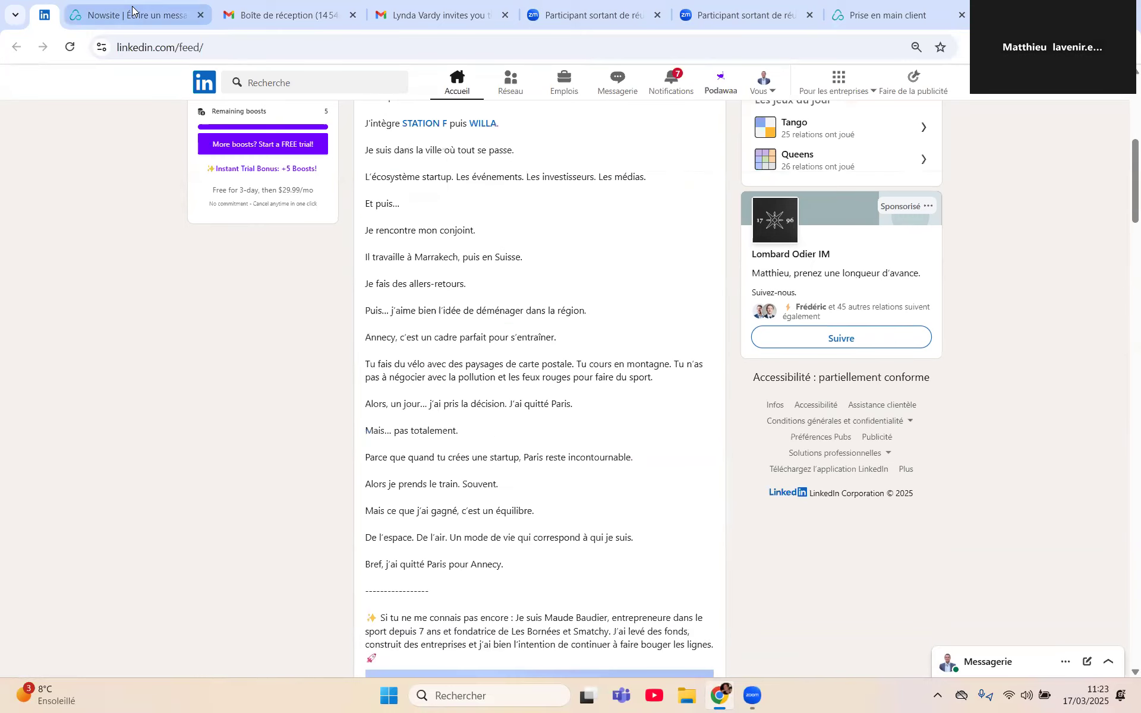
left_click(132, 8)
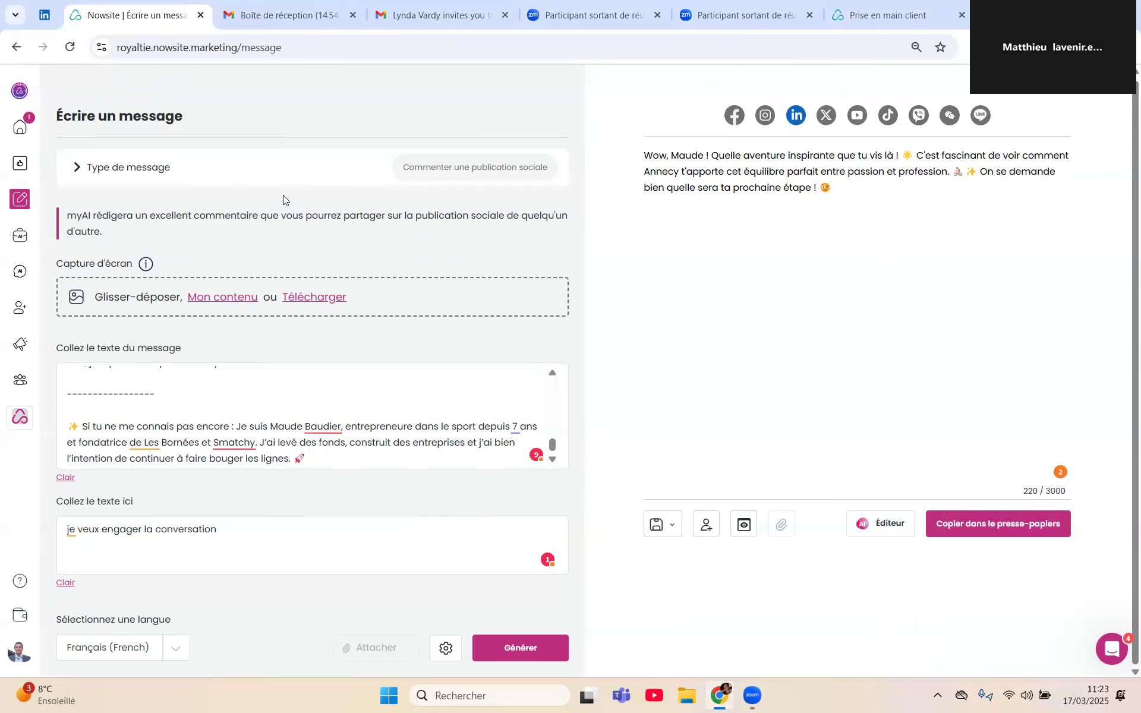